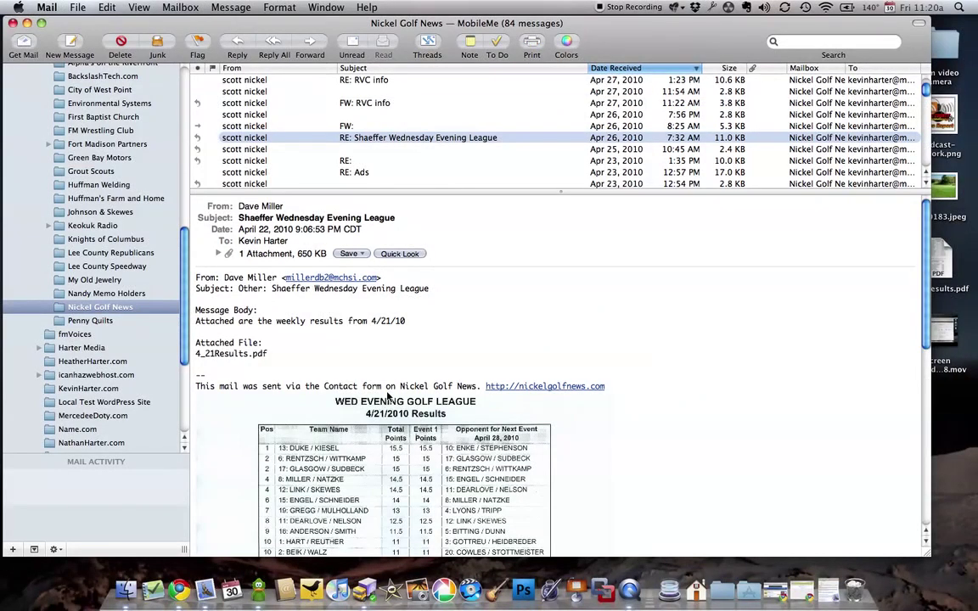
- Create a new post titled 'TEST League Results' with body text 'League results from April 21, 2010'
scroll(387, 396, "down", 4)
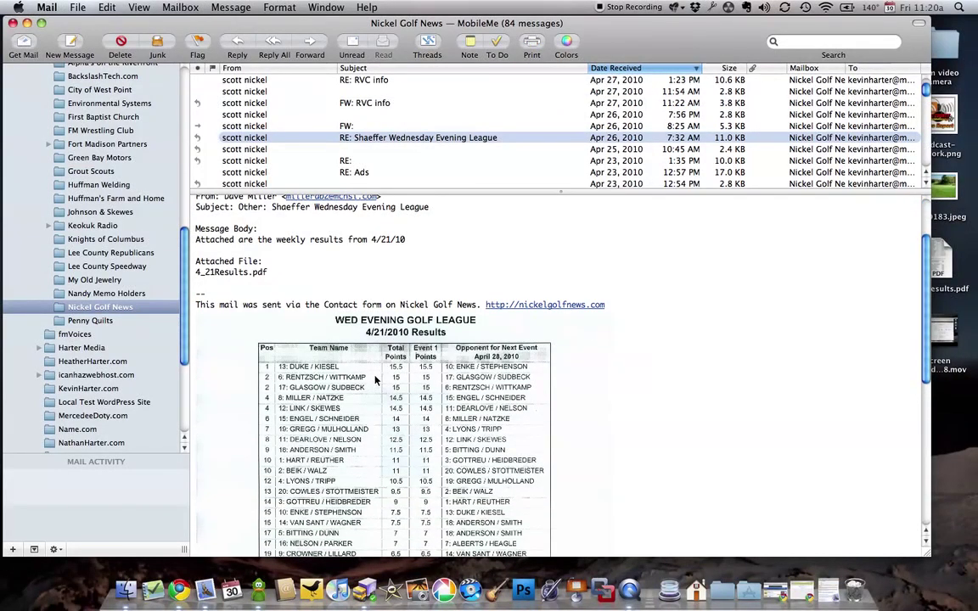
scroll(376, 381, "down", 3)
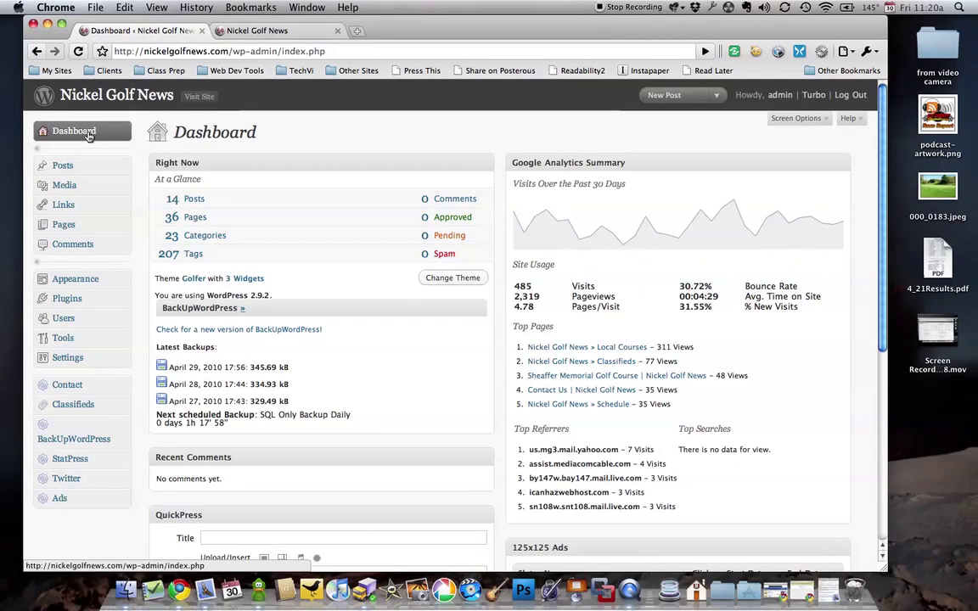
left_click(672, 99)
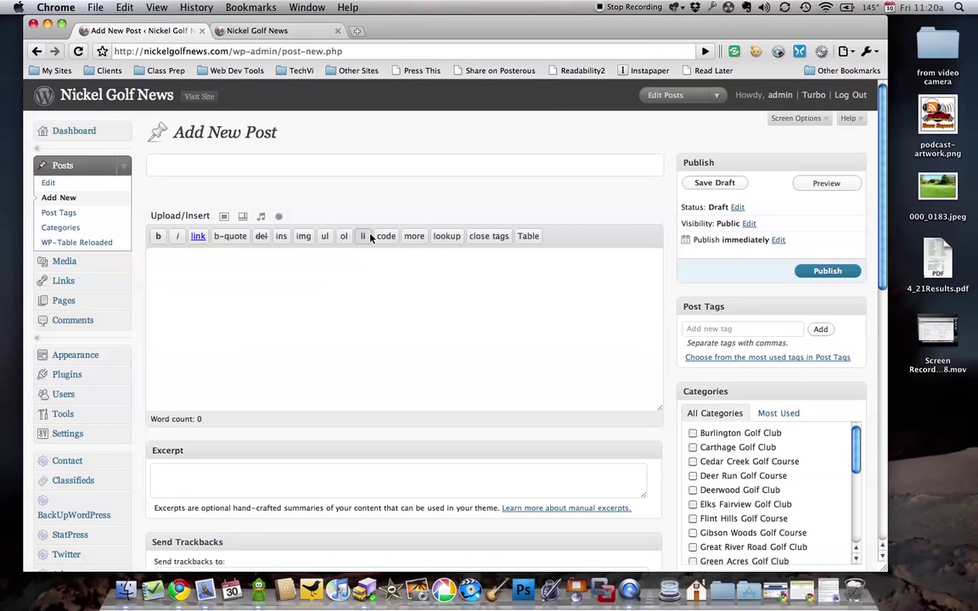
type("TEST League R")
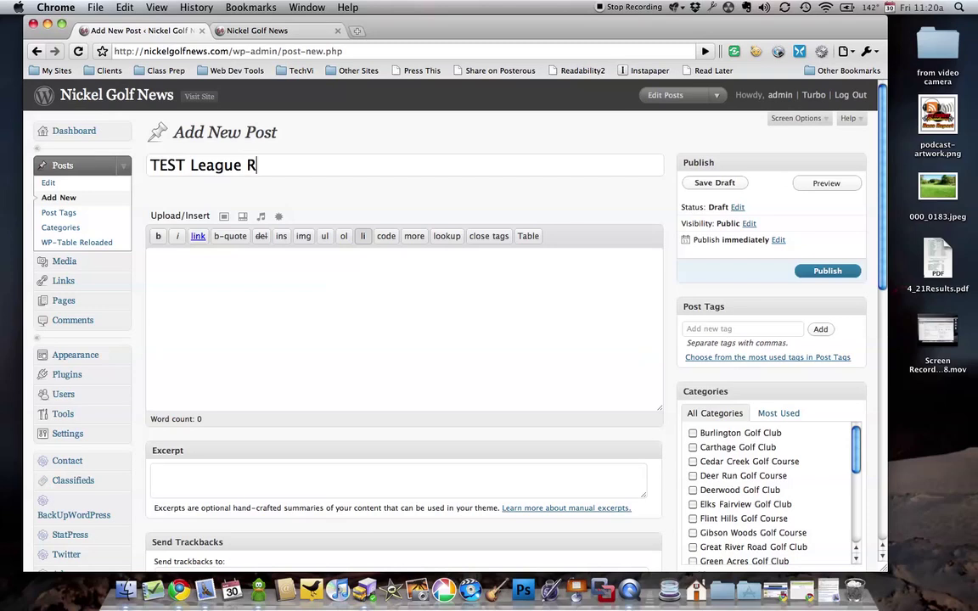
type("esults")
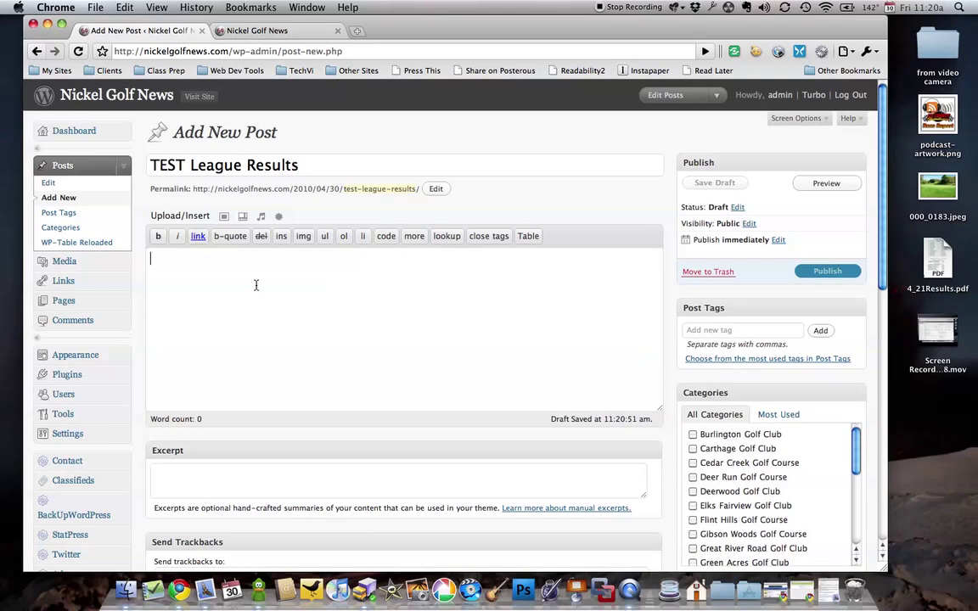
type("Leagu")
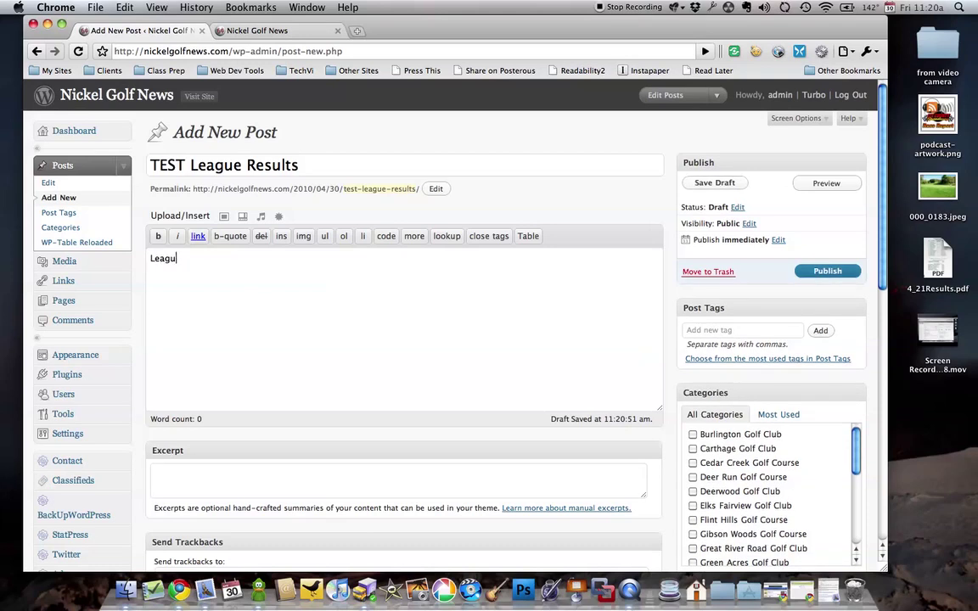
type("e restu")
key("BackSpace")
type("ults from April 21, ")
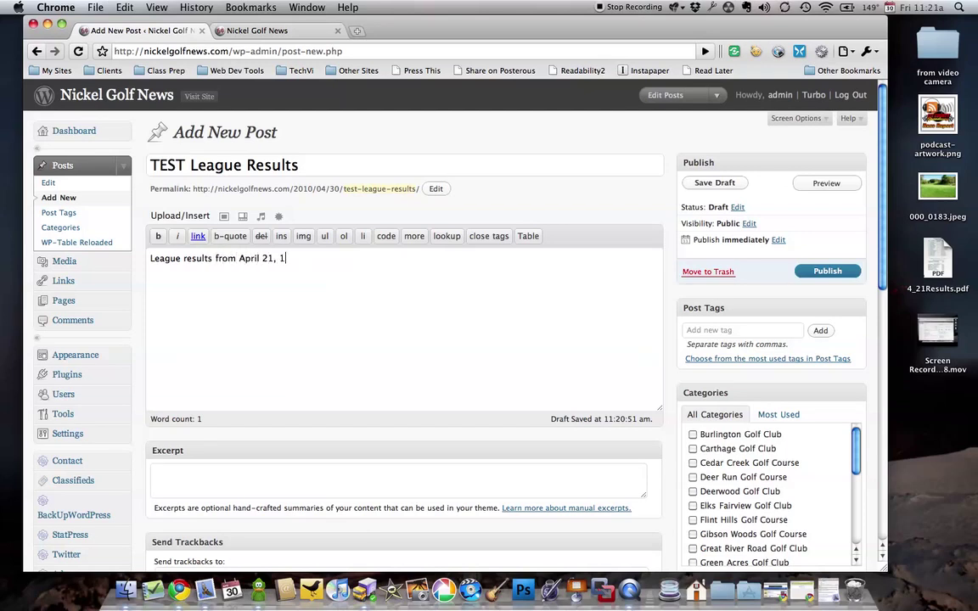
type("2010")
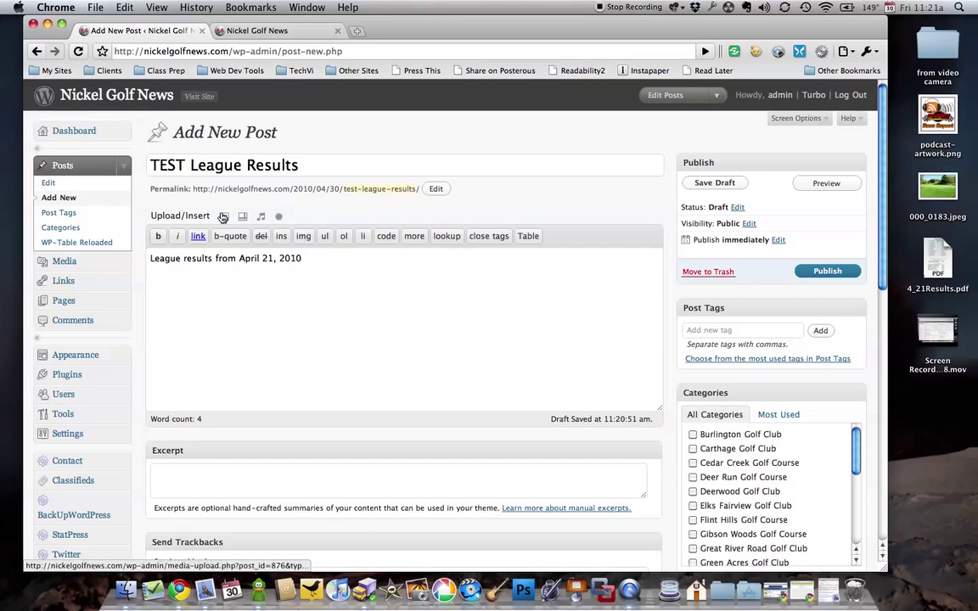
- Upload 4_21Results.pdf from the Desktop through the Add Media window
left_click(278, 220)
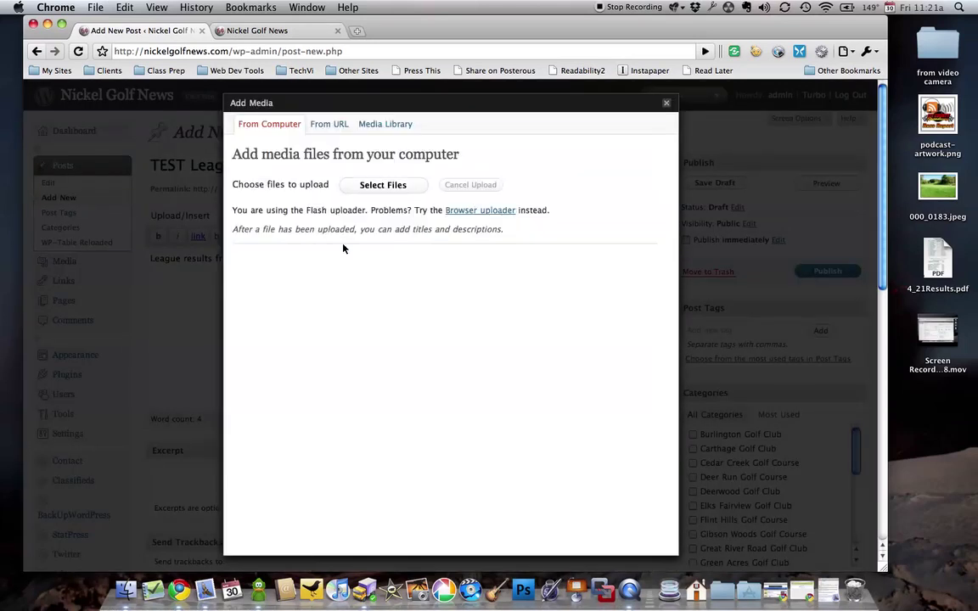
left_click(383, 185)
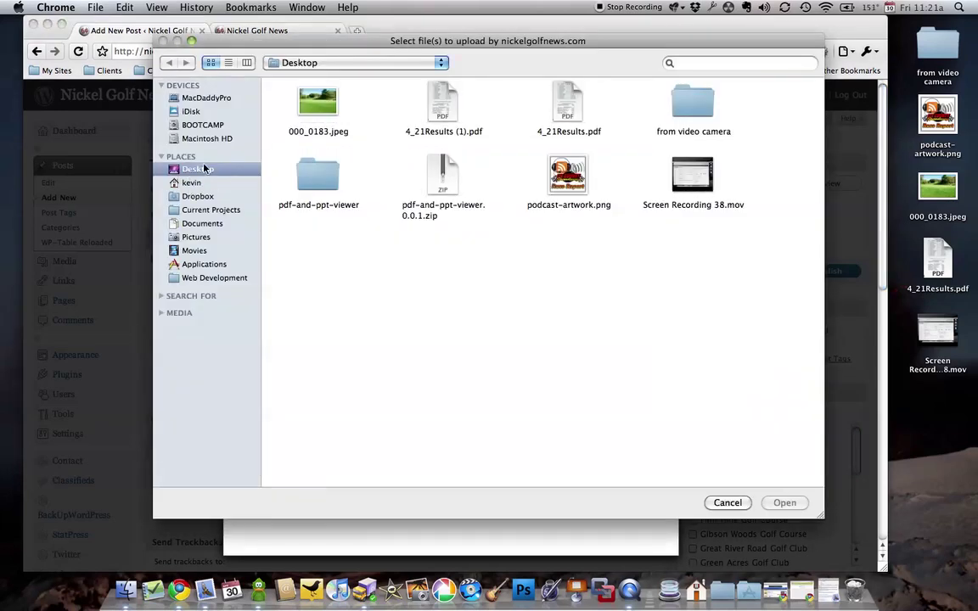
left_click(570, 109)
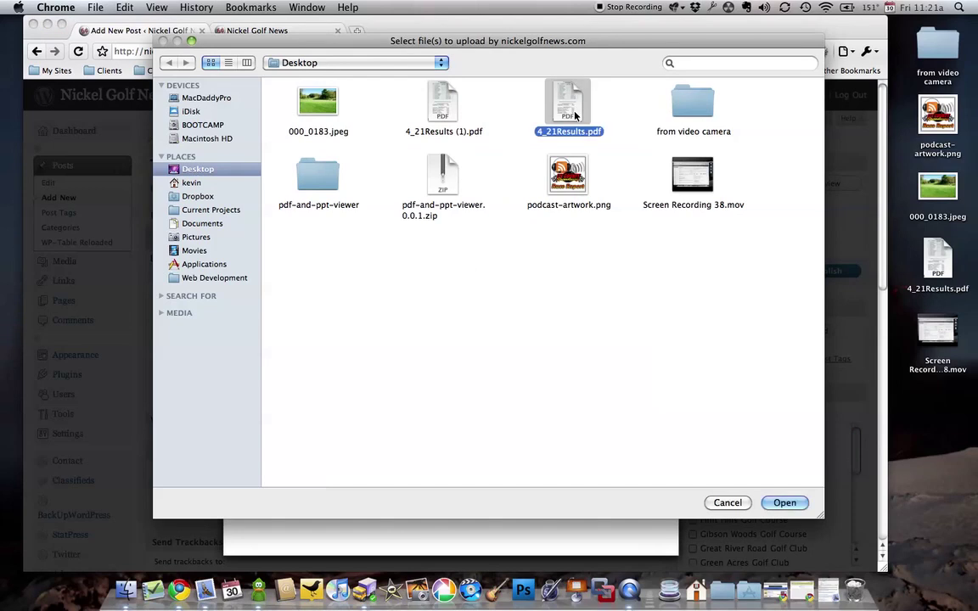
left_click(786, 503)
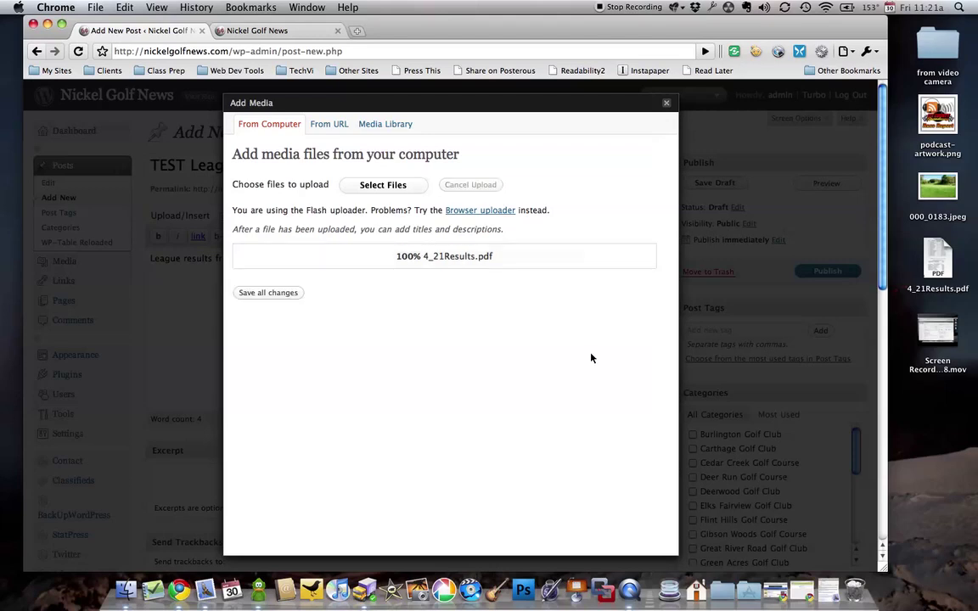
- Insert the uploaded 4_21Results PDF link into the post, on a new line after '2010'
scroll(568, 358, "down", 3)
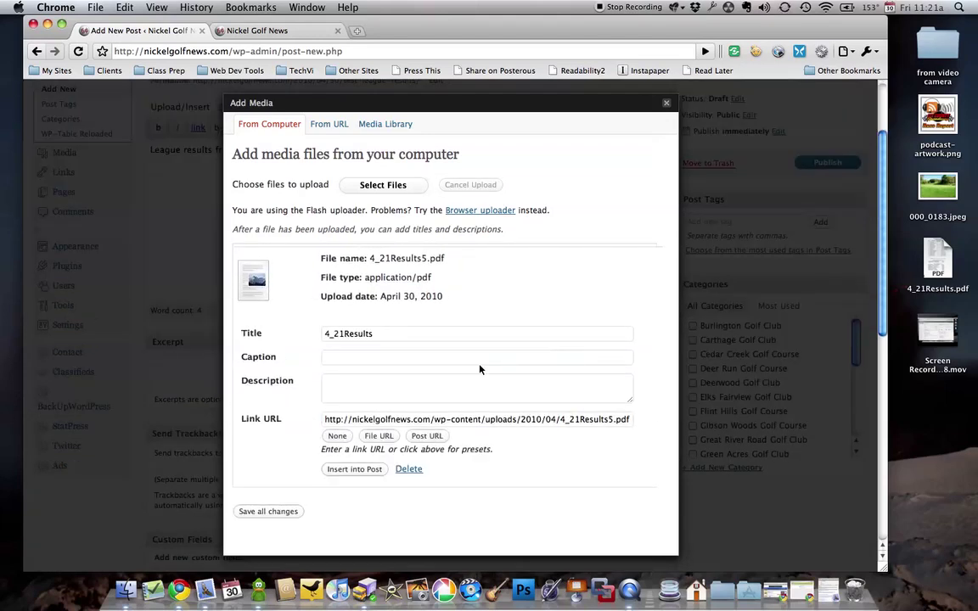
scroll(662, 322, "down", 3)
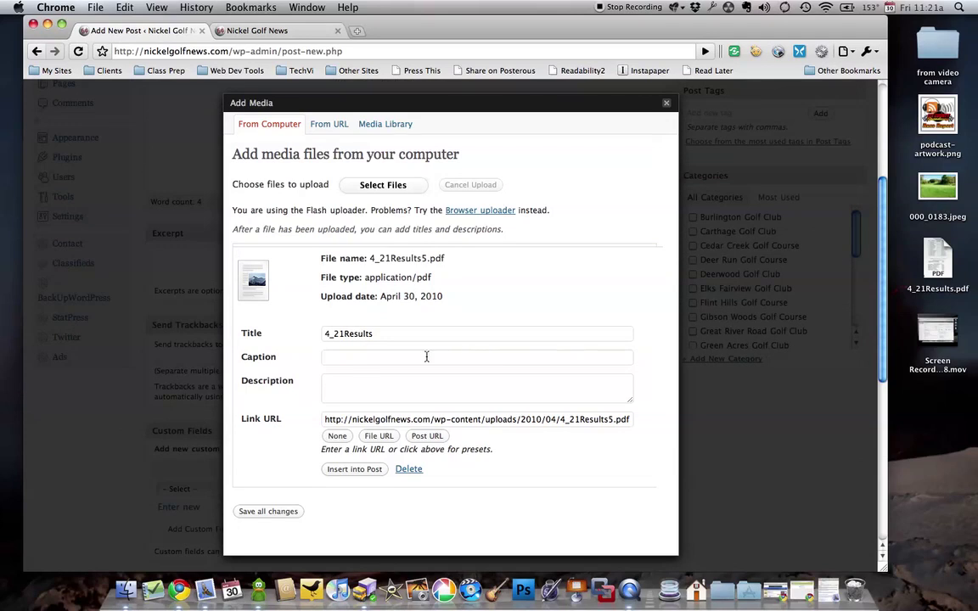
left_click_drag(396, 336, 321, 334)
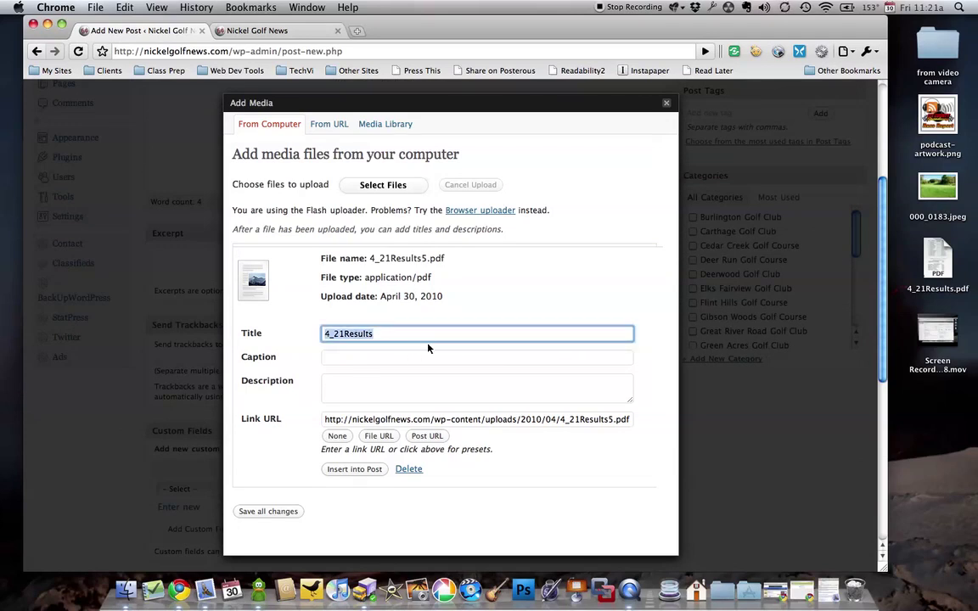
left_click(360, 472)
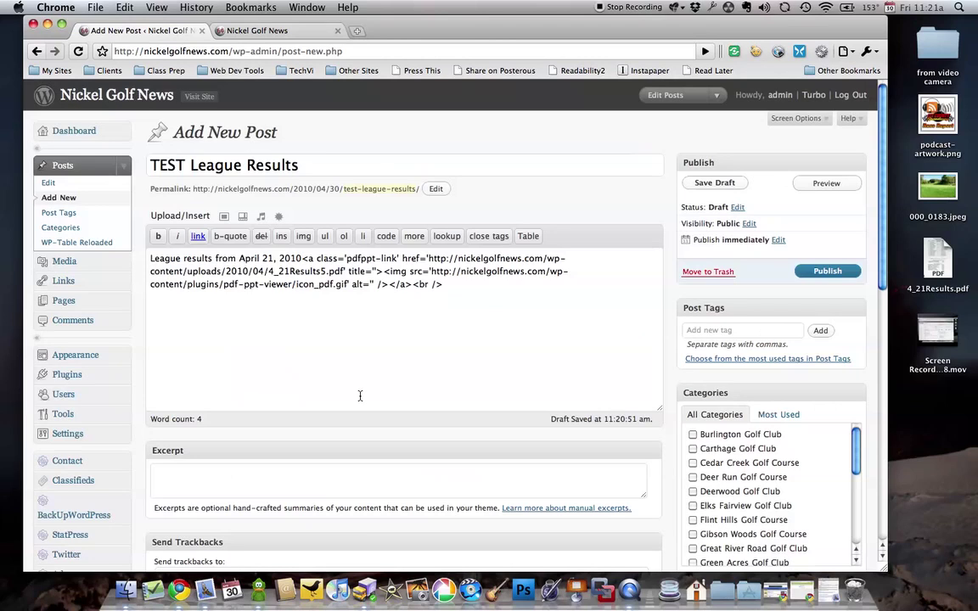
left_click(302, 260)
key("Return")
key("Return")
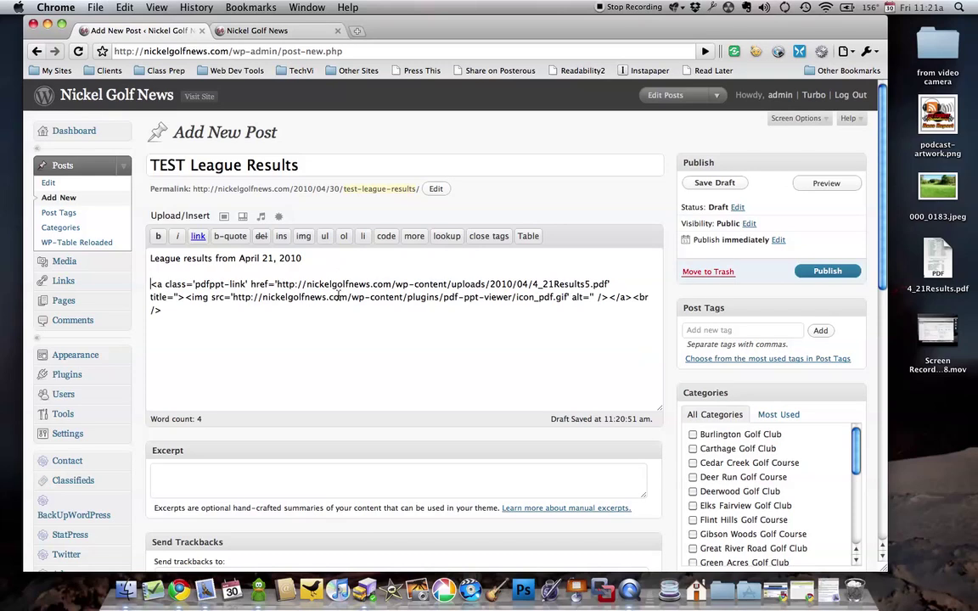
- File the post under Sheaffer Memorial Golf Course and publish it
scroll(727, 414, "down", 10)
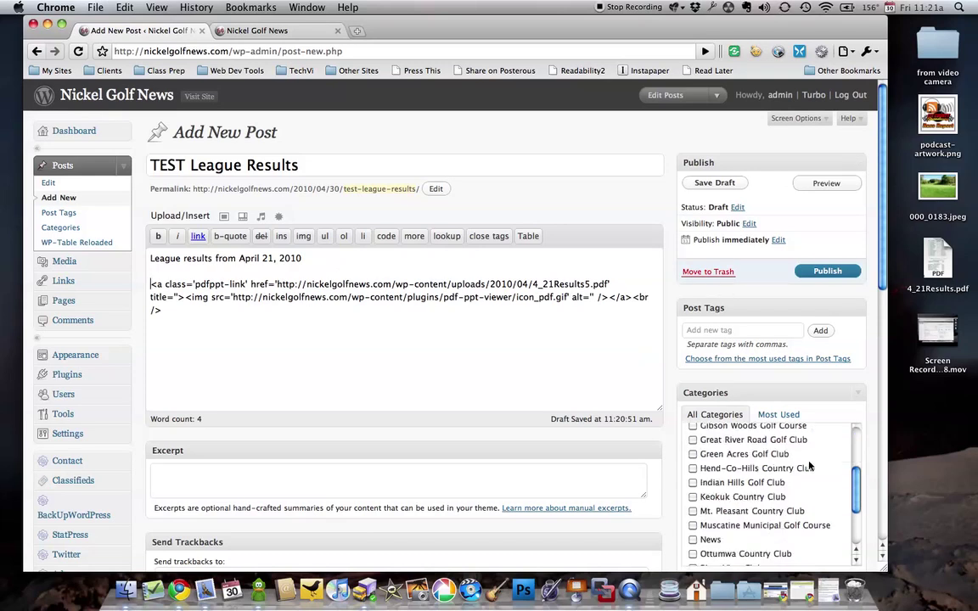
left_click(693, 390)
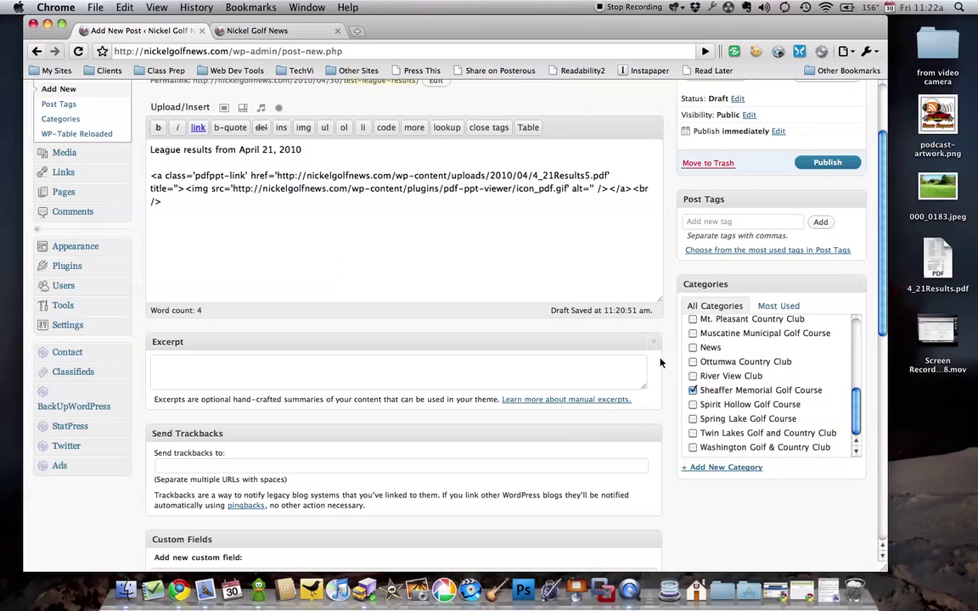
scroll(596, 328, "up", 3)
left_click(827, 270)
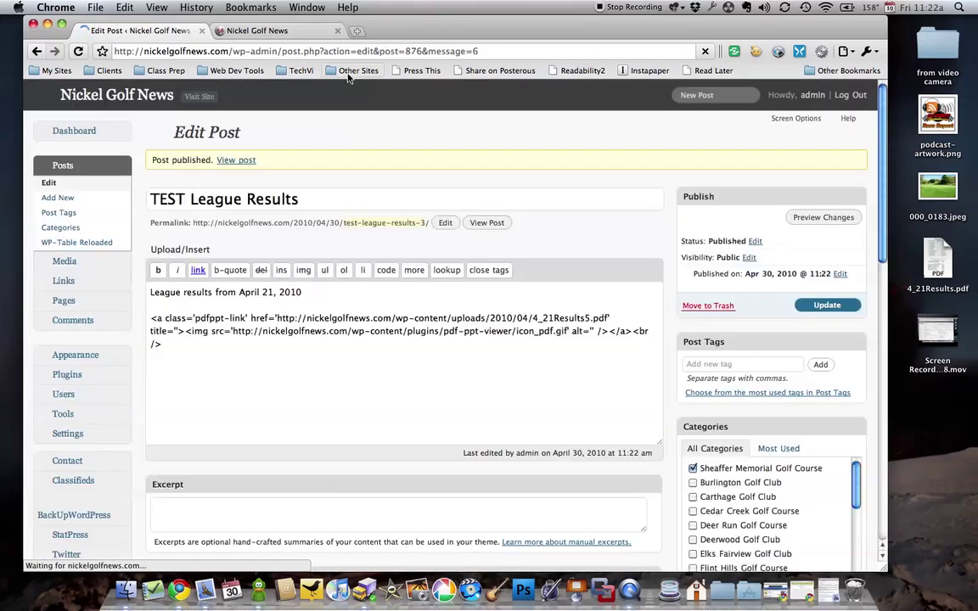
- Reload the Nickel Golf News homepage and scroll down to the TEST League Results post
left_click(257, 30)
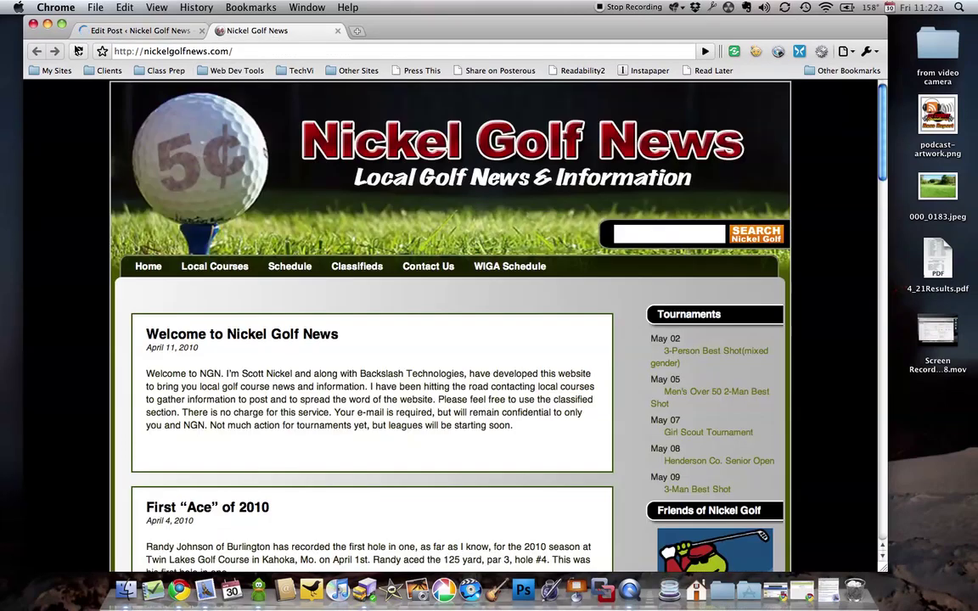
left_click(77, 50)
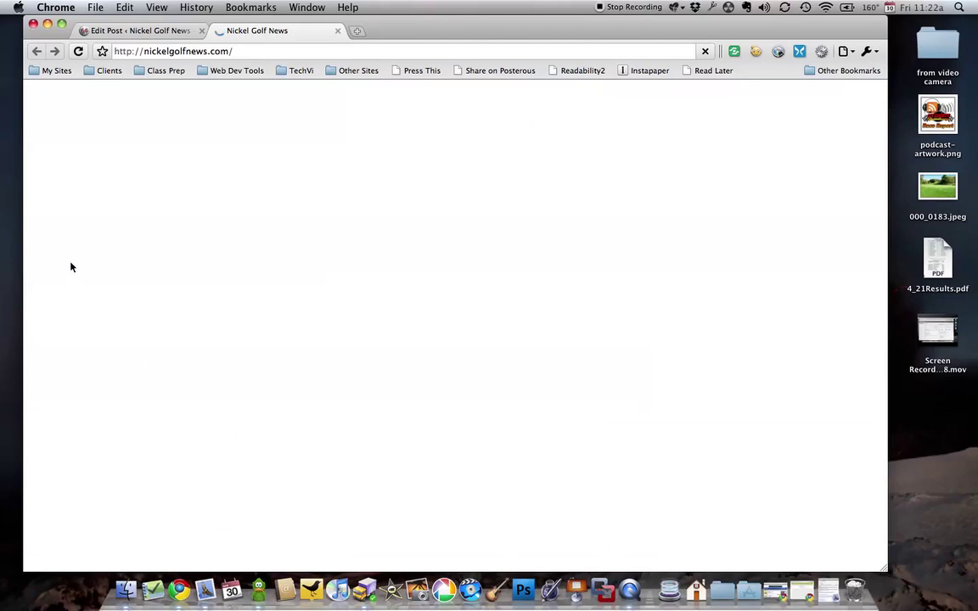
scroll(84, 267, "down", 3)
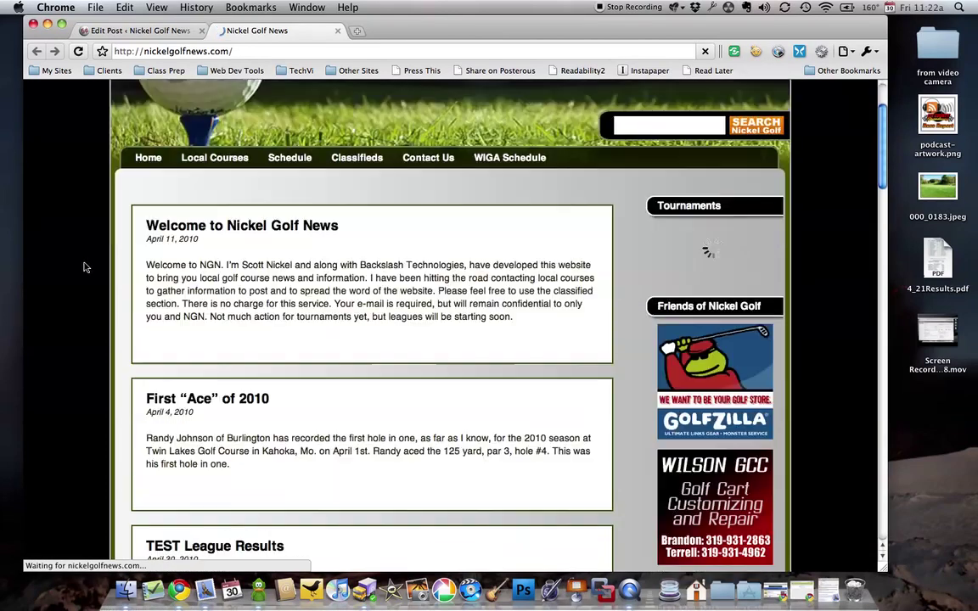
scroll(81, 264, "down", 7)
scroll(78, 263, "down", 3)
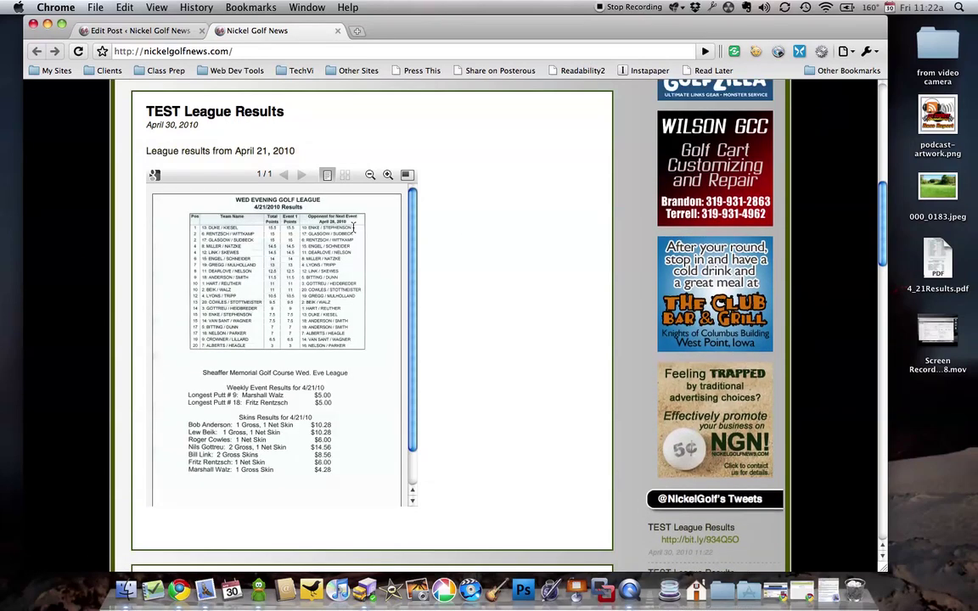
- Zoom the embedded results PDF in, return to full-page view, then open it in a new window
left_click(387, 176)
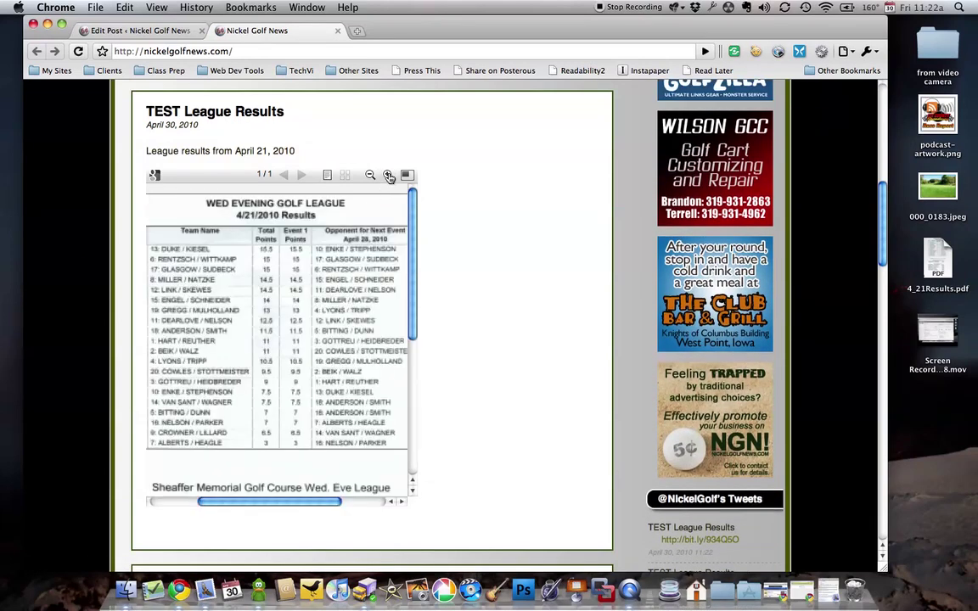
left_click(328, 175)
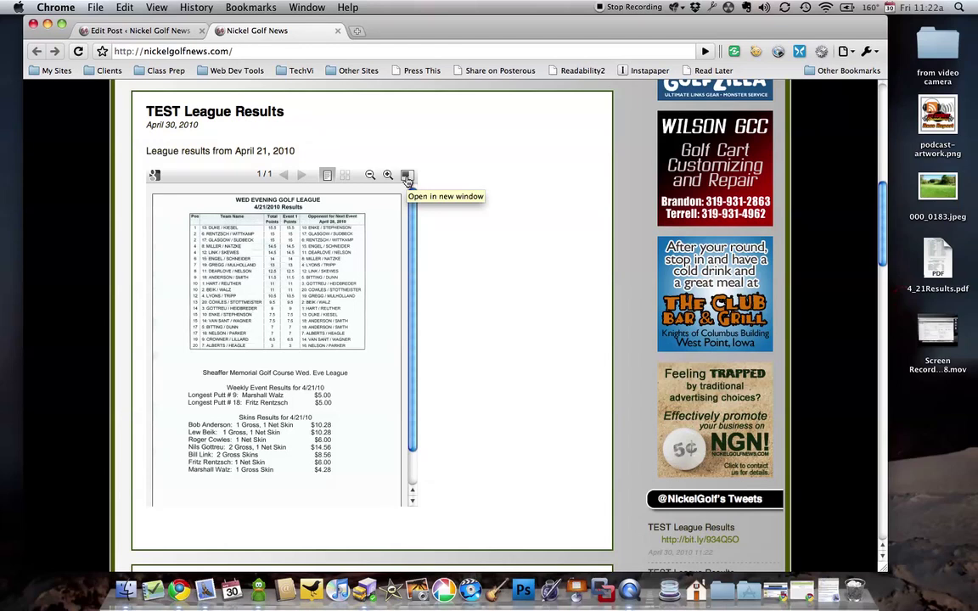
left_click(407, 177)
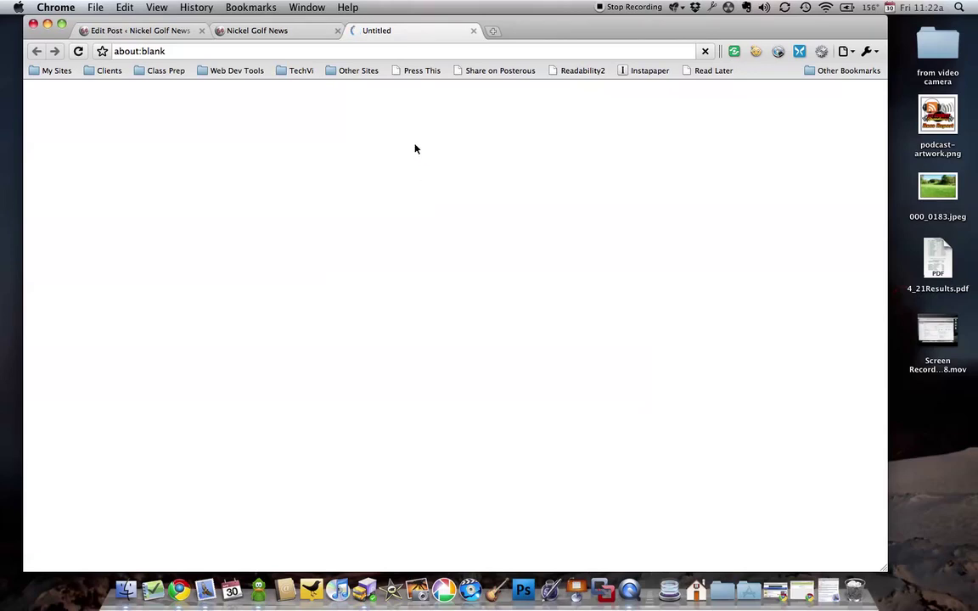
- Check 4_21Results5.pdf in the Google Docs Viewer tab, then return to the Nickel Golf News post
left_click(275, 33)
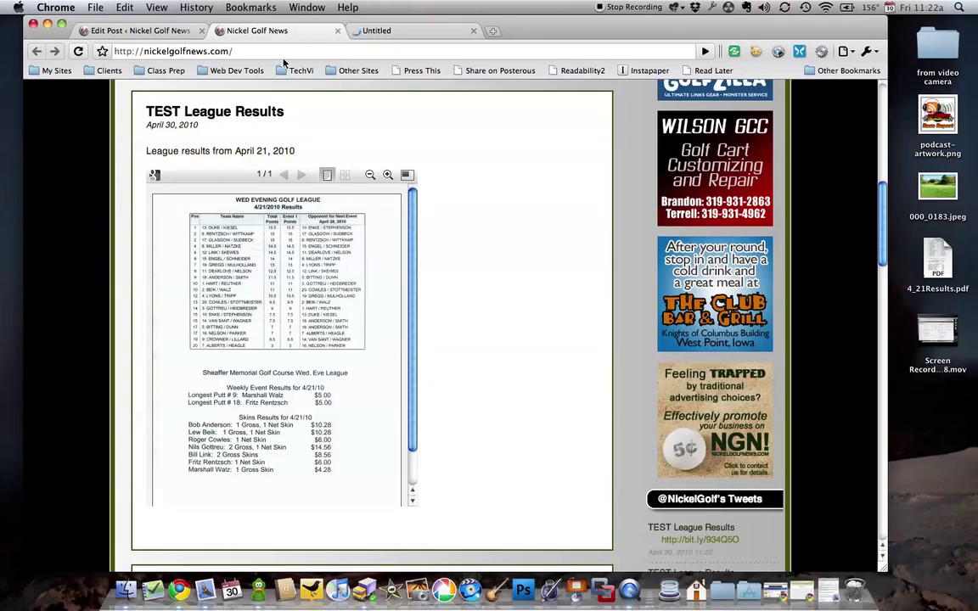
left_click(379, 31)
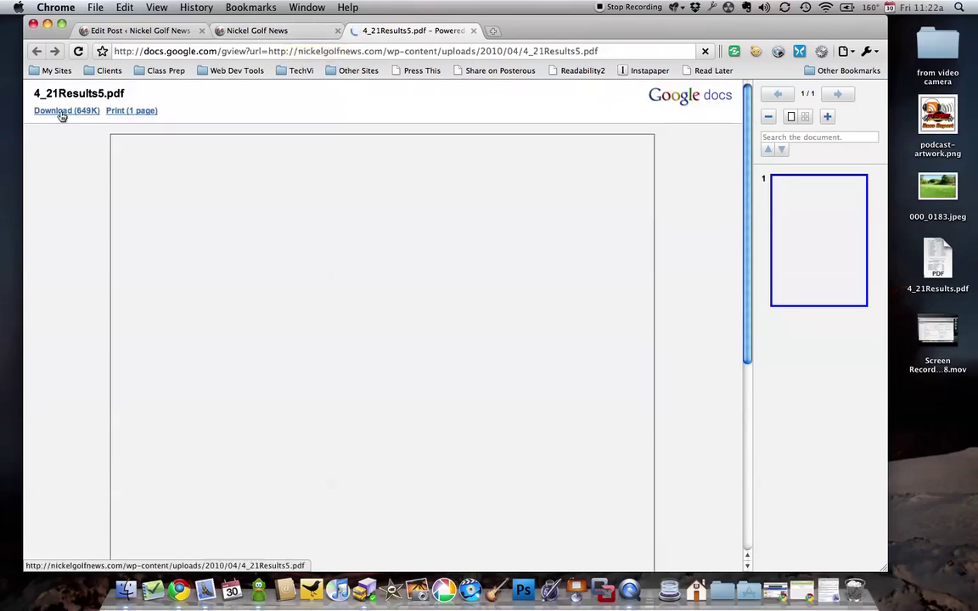
left_click(257, 30)
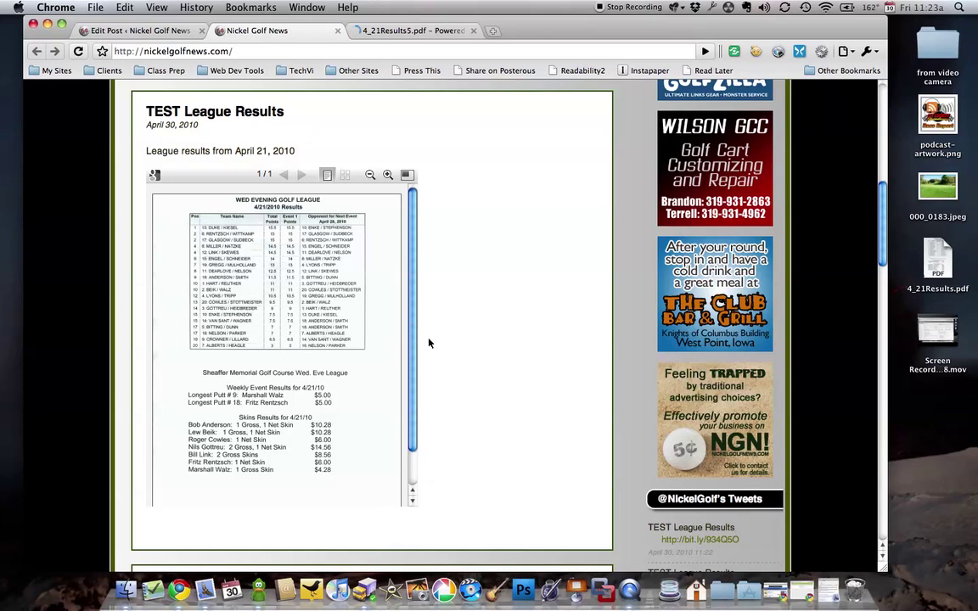
scroll(490, 338, "up", 5)
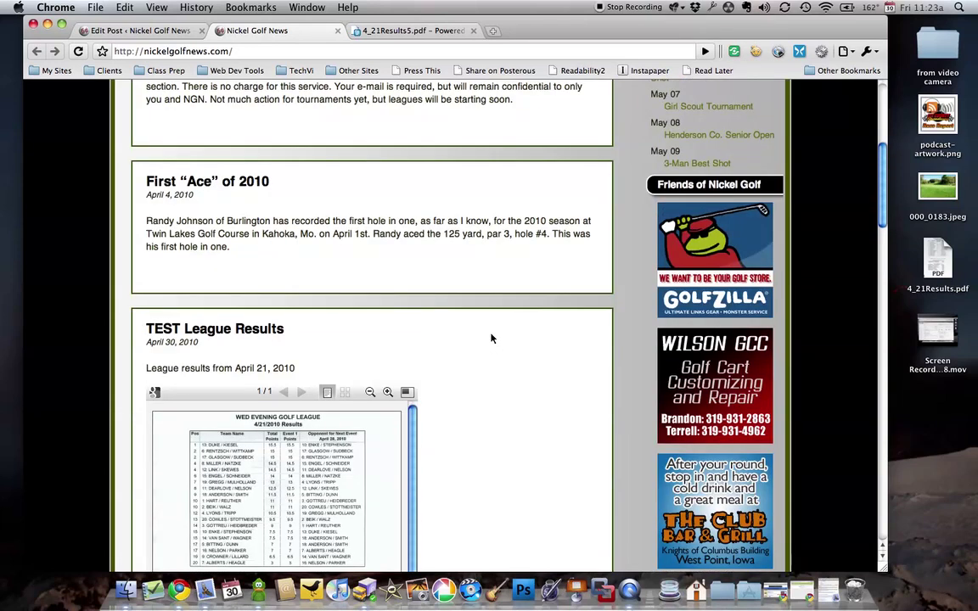
scroll(491, 338, "up", 3)
scroll(489, 337, "down", 5)
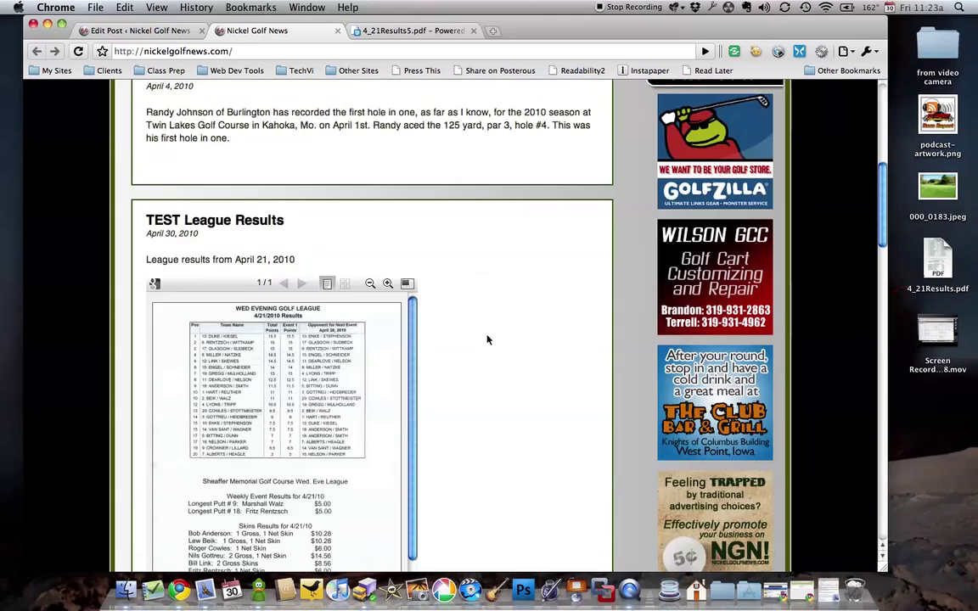
scroll(487, 339, "down", 3)
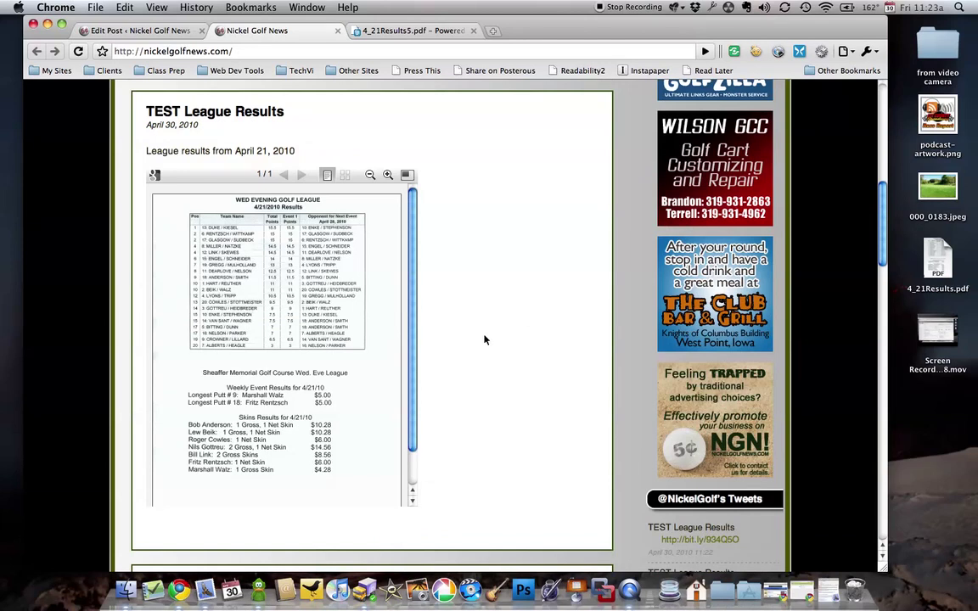